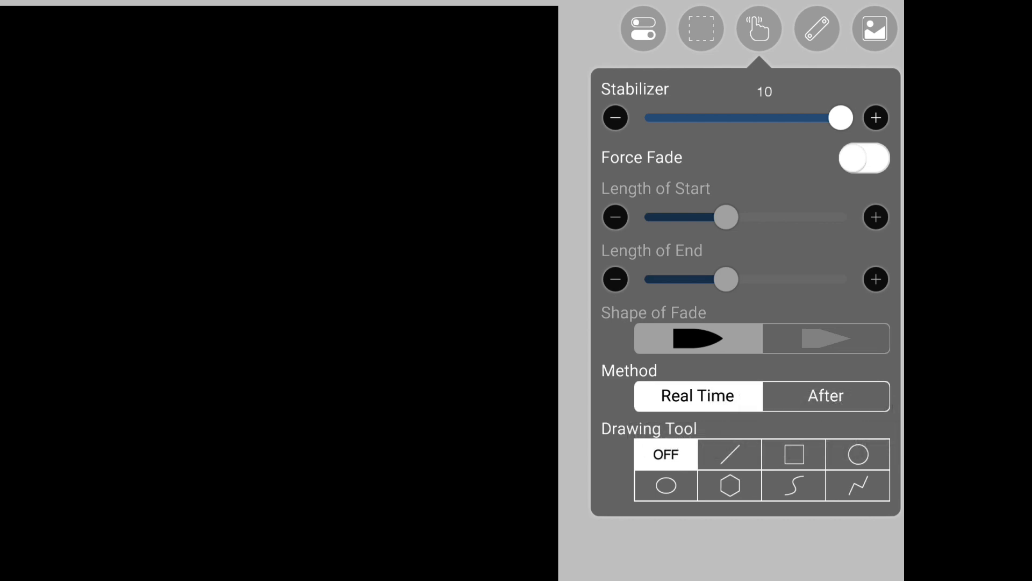
# Step: Switch the drawing tool to Bézier Curve in the Stabilizer panel
pyautogui.click(794, 485)
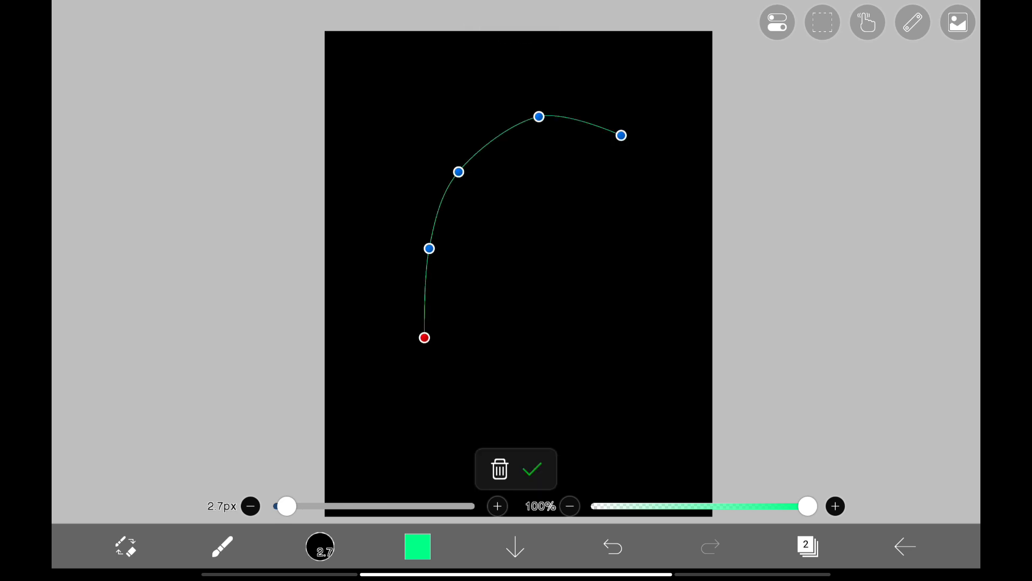
# Step: Check the brush choices and drag a control point onto the green curve
pyautogui.click(222, 547)
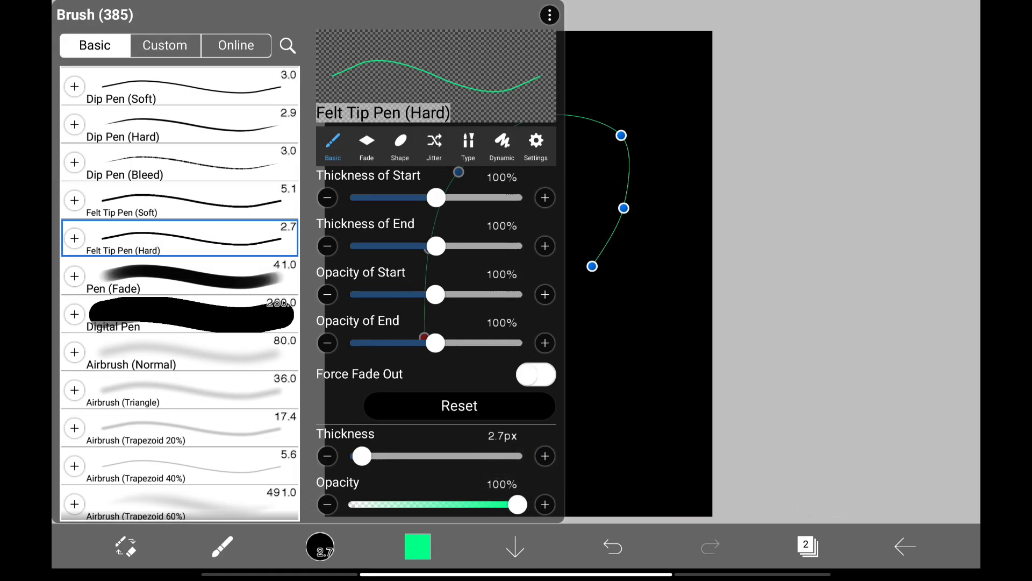
pyautogui.click(905, 547)
pyautogui.scroll(3, 484, 202)
pyautogui.scroll(2, 485, 202)
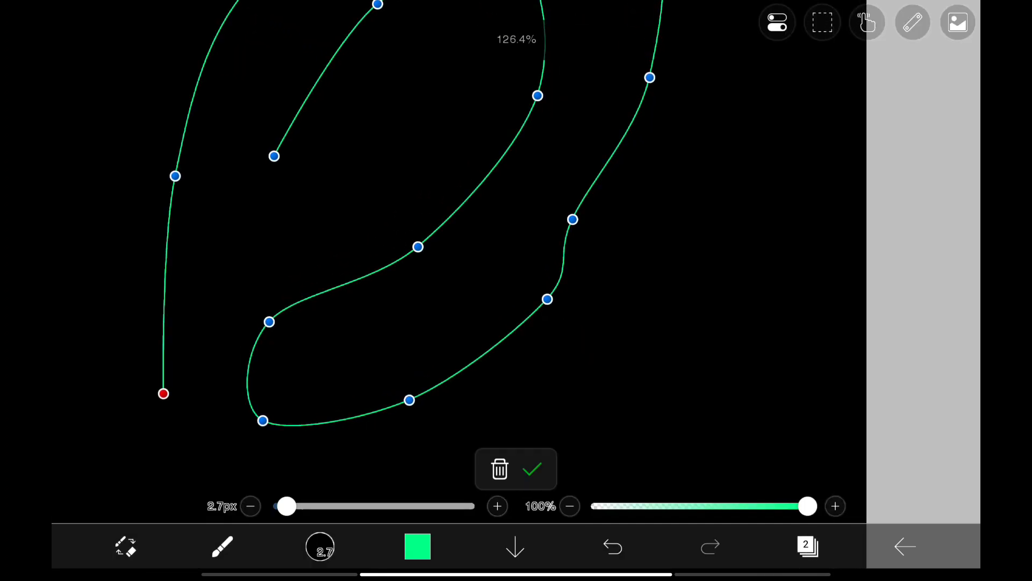
pyautogui.moveTo(634, 211); pyautogui.dragTo(617, 202)
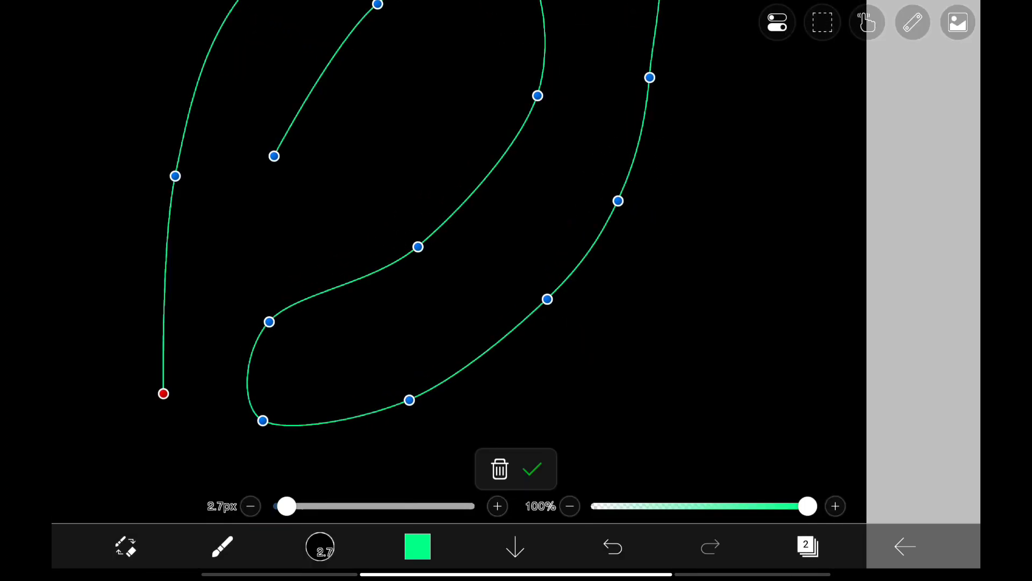
pyautogui.scroll(-3, 484, 201)
# Step: Shift the curve lower on the canvas and make its stroke much thicker
pyautogui.moveTo(484, 242); pyautogui.dragTo(461, 314)
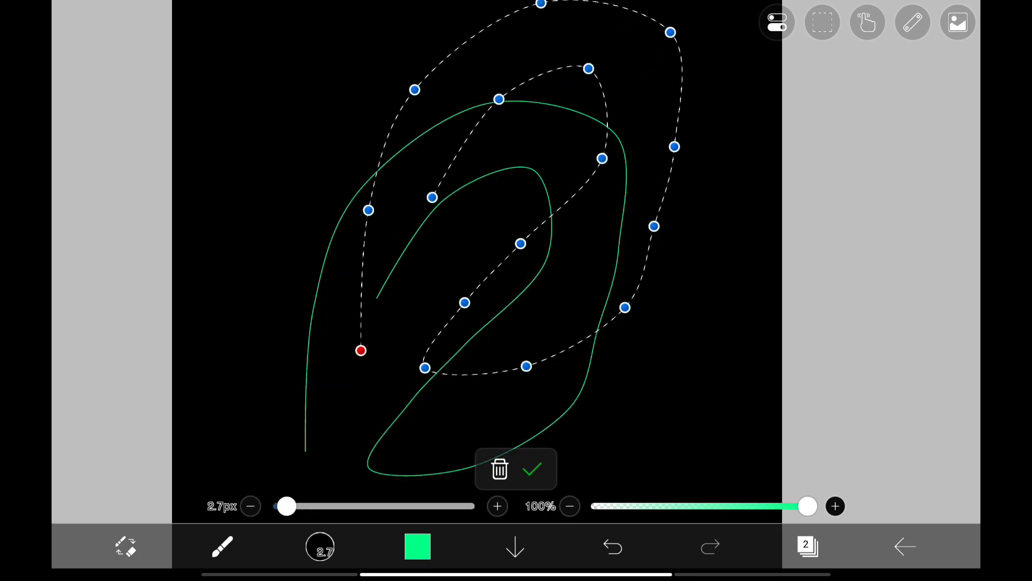
pyautogui.moveTo(366, 506); pyautogui.dragTo(399, 506)
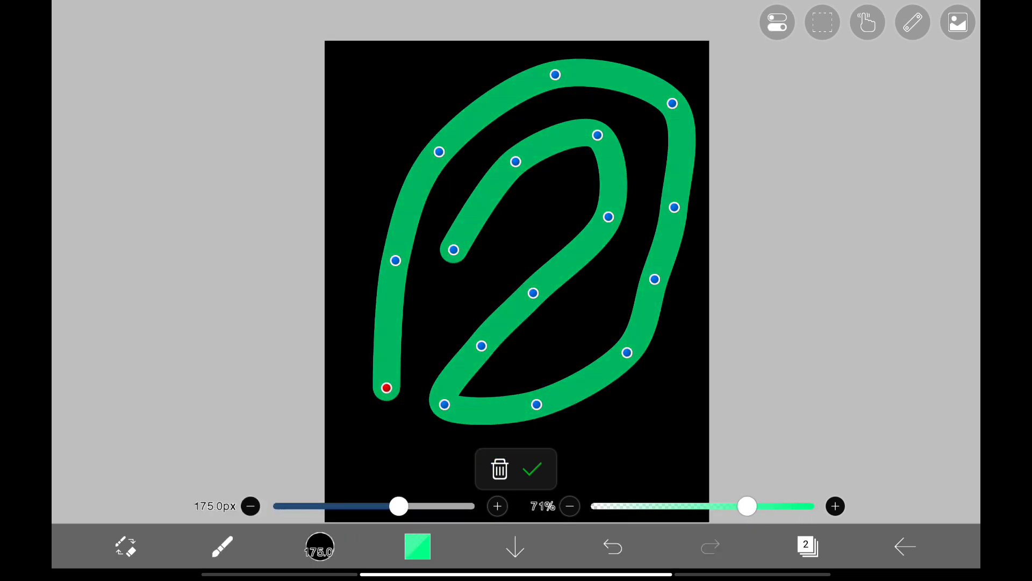
pyautogui.moveTo(807, 506); pyautogui.dragTo(807, 505)
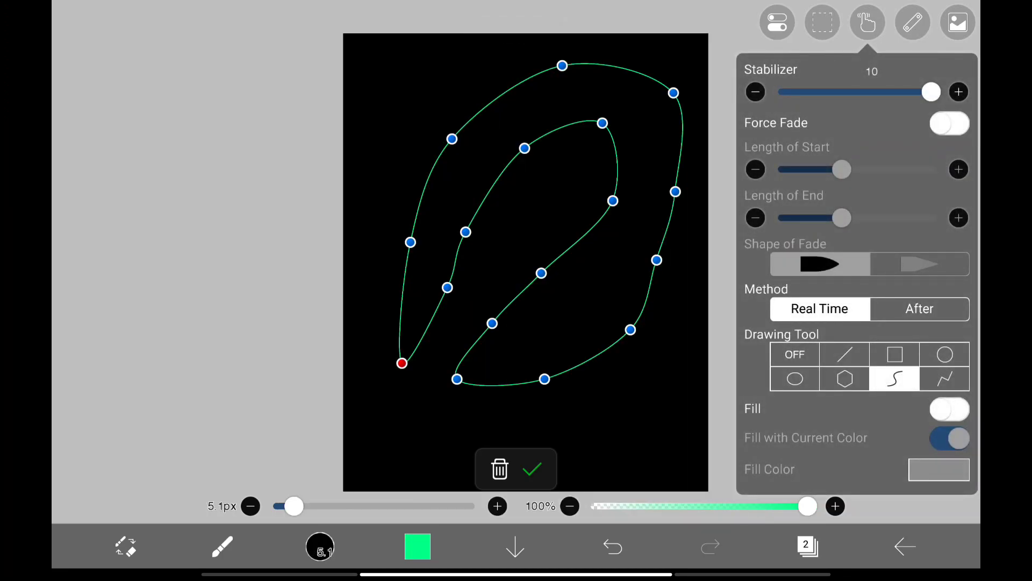
# Step: Turn on Fill with a separate magenta fill colour and commit the filled curve
pyautogui.click(951, 409)
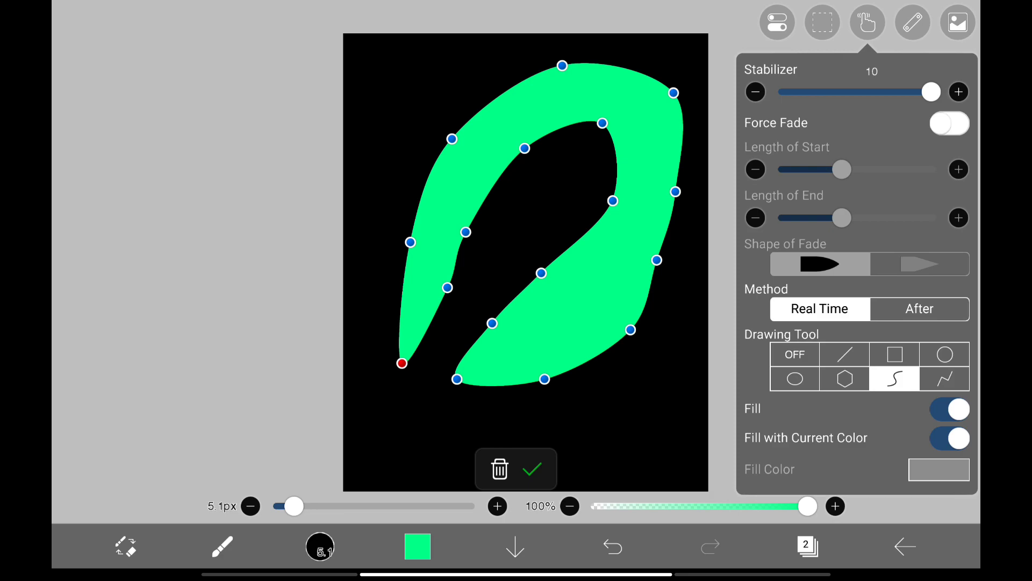
pyautogui.click(950, 437)
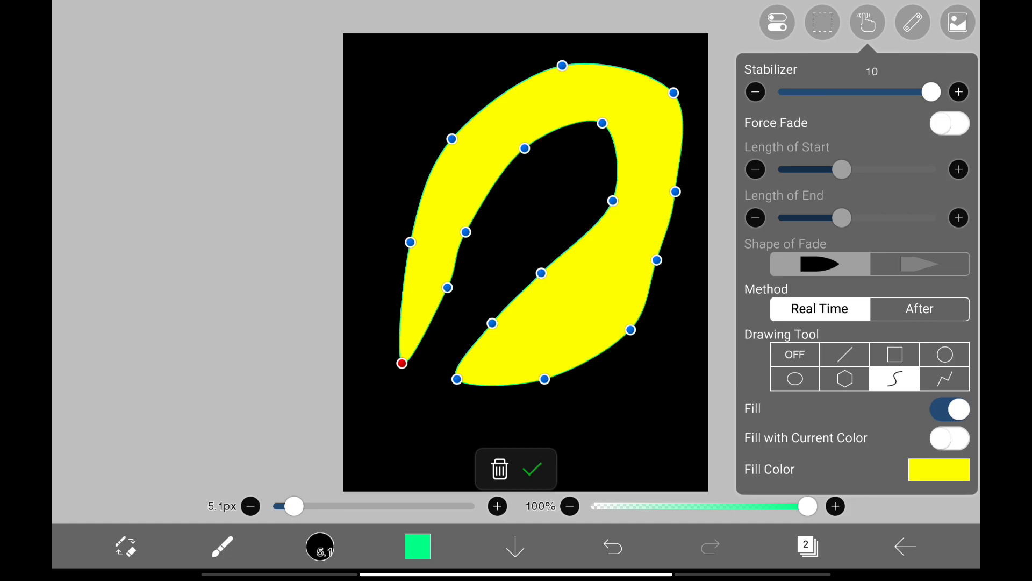
pyautogui.click(939, 469)
pyautogui.click(798, 260)
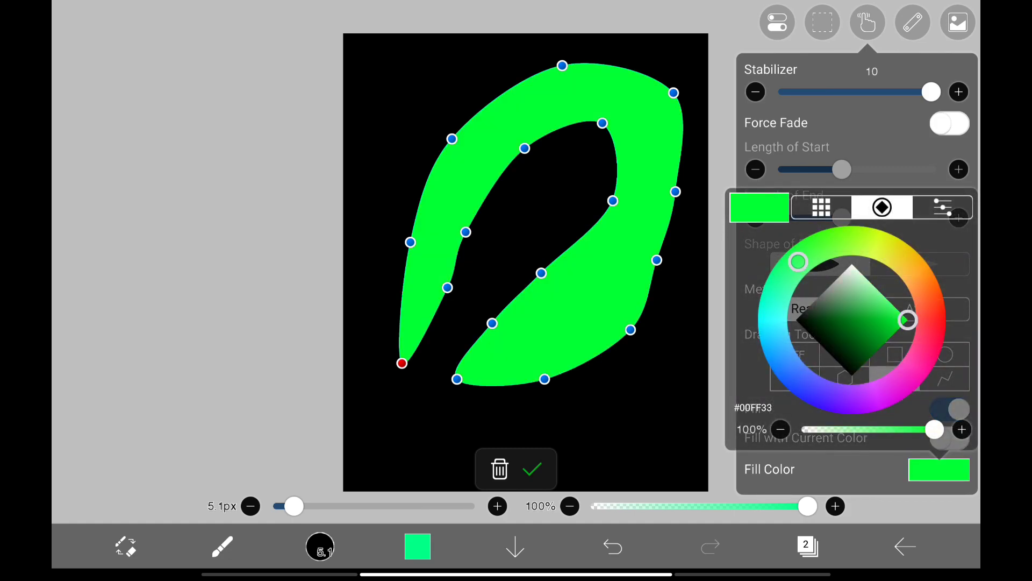
pyautogui.moveTo(797, 260); pyautogui.dragTo(909, 373)
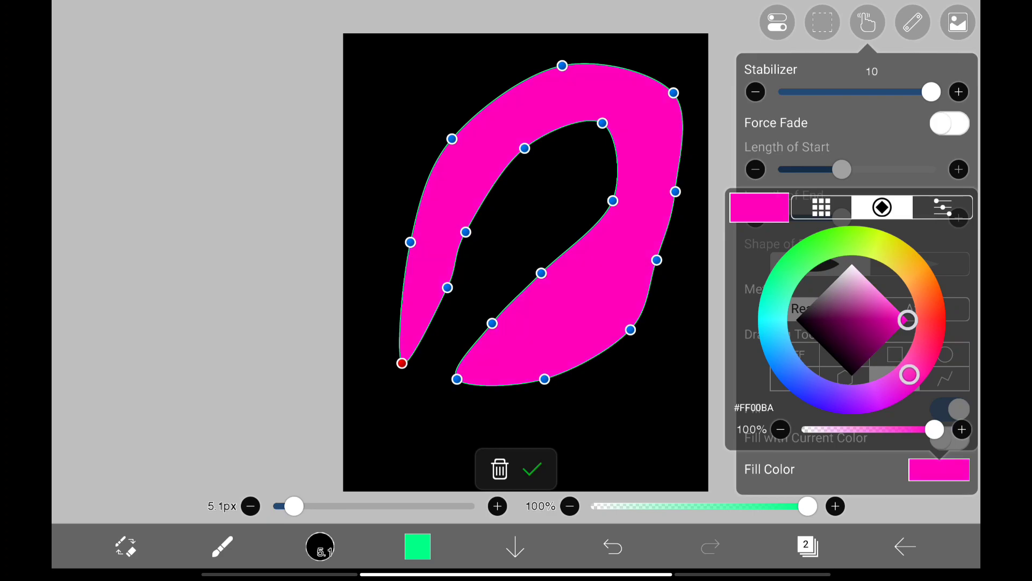
pyautogui.click(565, 420)
pyautogui.click(532, 468)
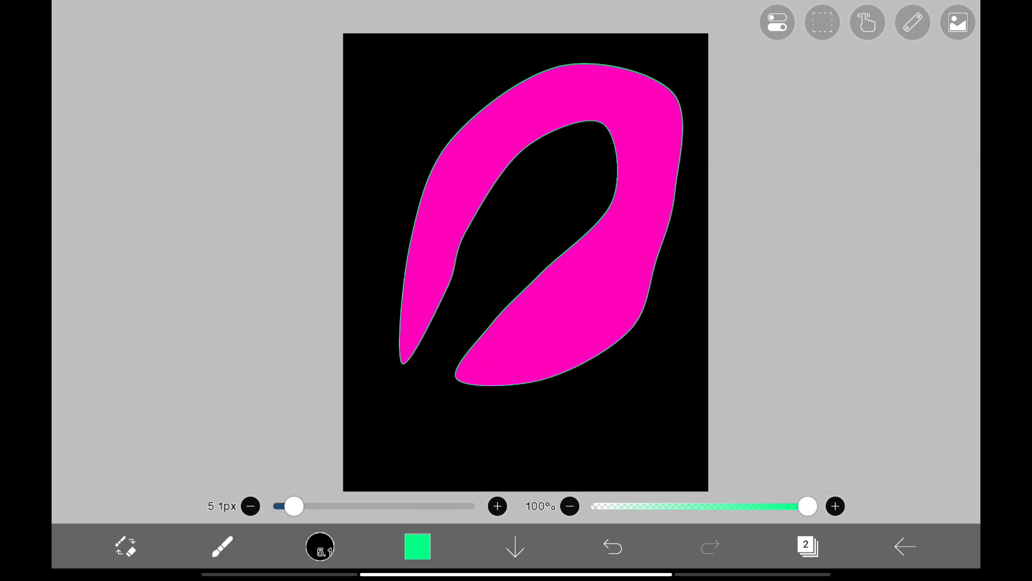
pyautogui.scroll(3, 525, 242)
pyautogui.scroll(-5, 524, 242)
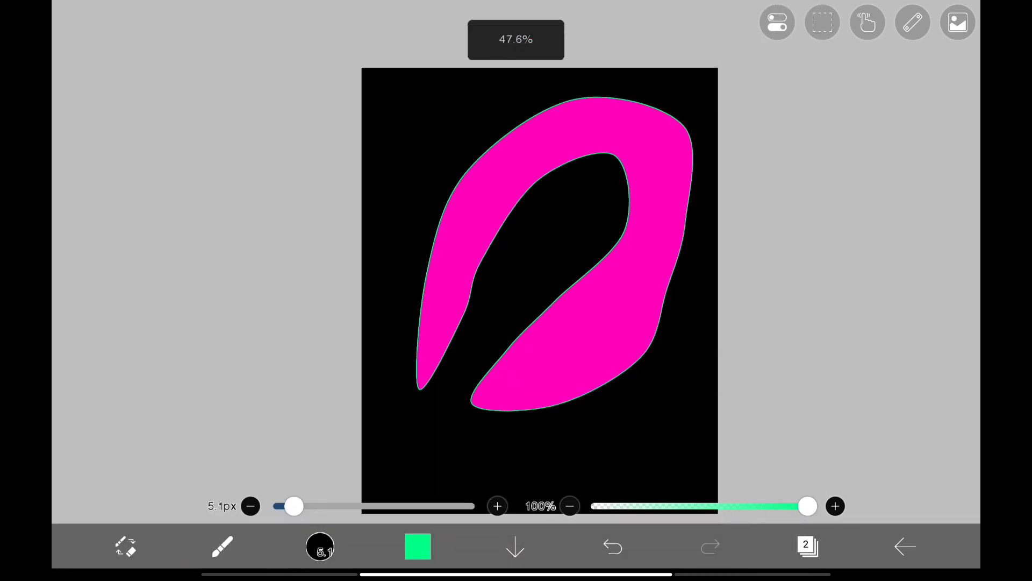
pyautogui.click(867, 23)
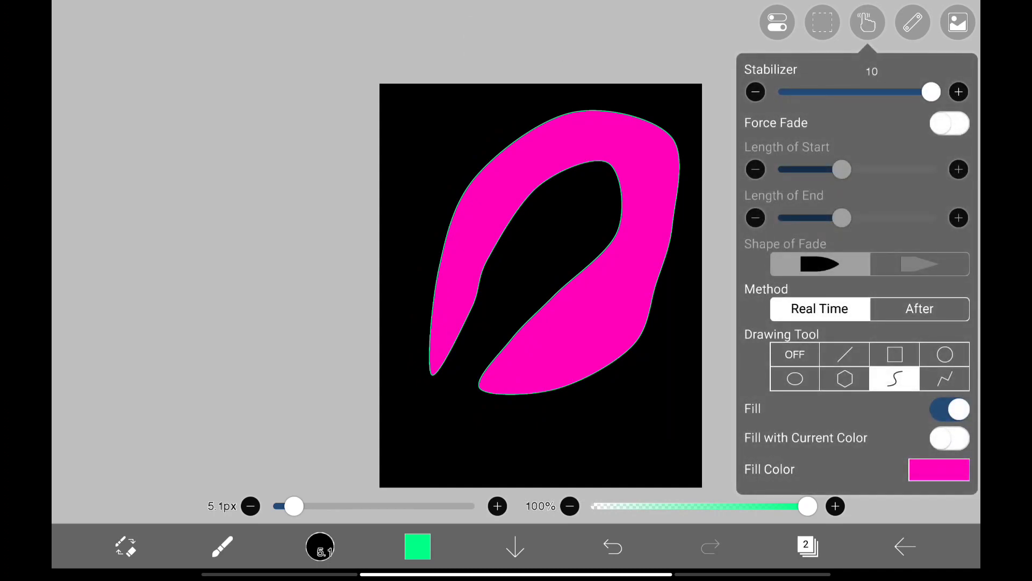
# Step: Add several points to a new practice Bézier curve, starting upper right
pyautogui.click(242, 242)
pyautogui.scroll(3, 516, 242)
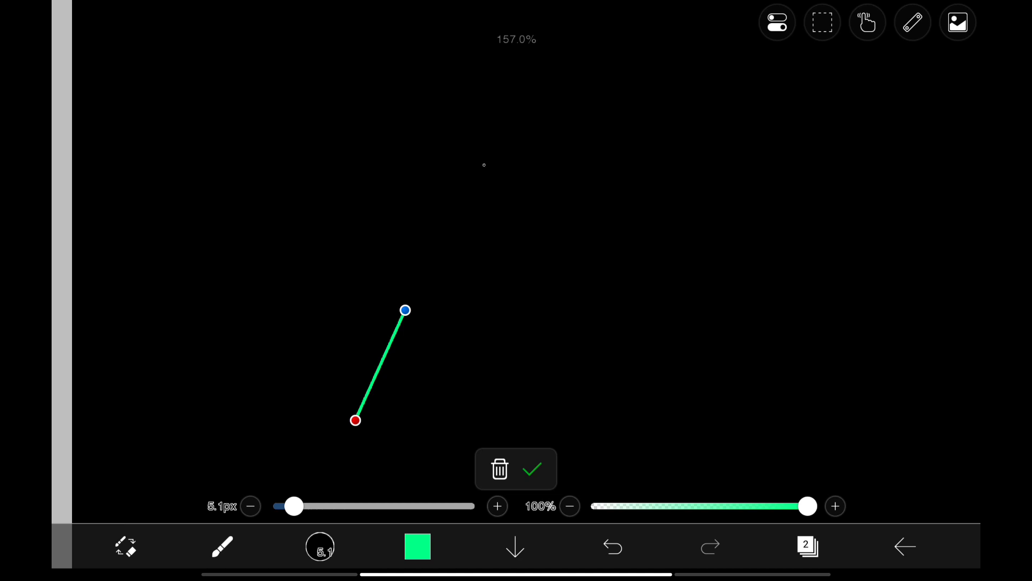
pyautogui.scroll(-5, 517, 242)
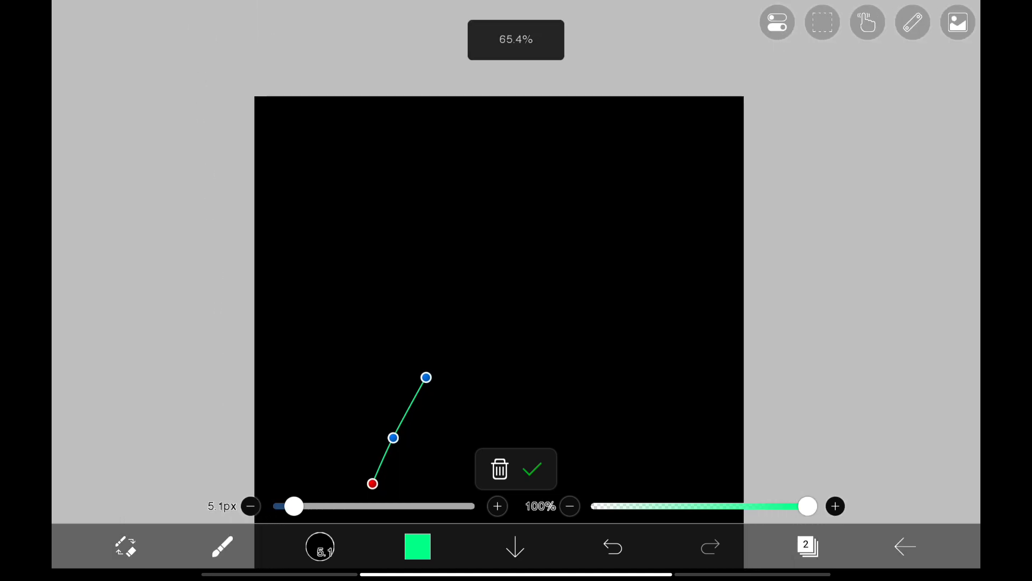
pyautogui.click(653, 134)
pyautogui.scroll(5, 516, 242)
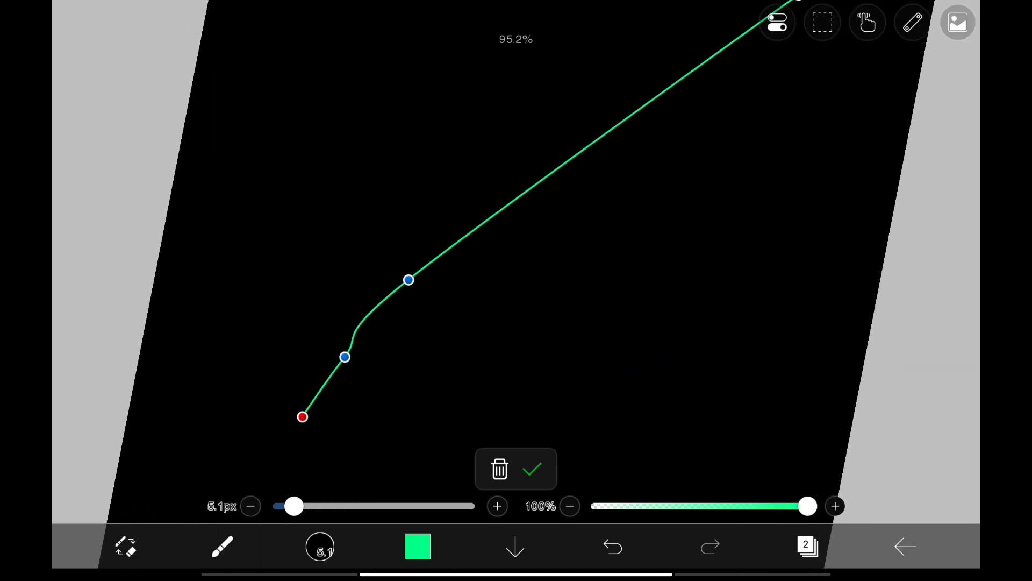
pyautogui.scroll(4, 347, 323)
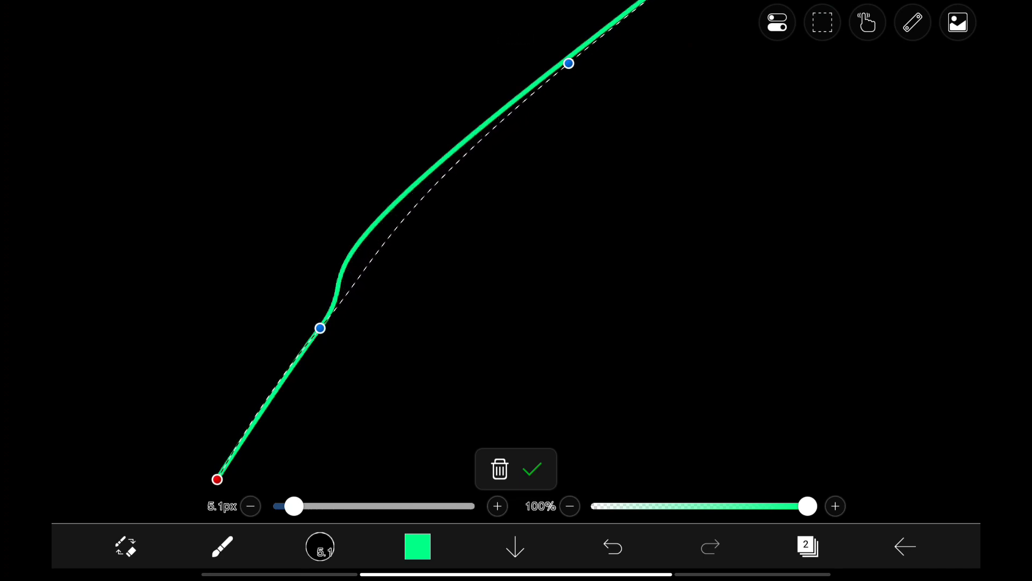
pyautogui.scroll(-5, 516, 243)
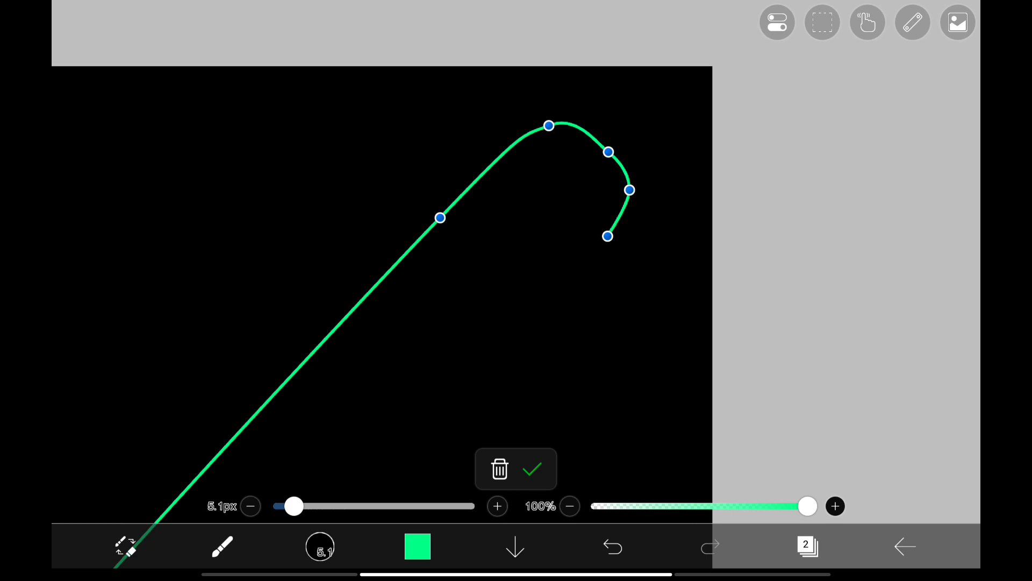
pyautogui.scroll(-2, 517, 243)
pyautogui.click(585, 255)
pyautogui.click(568, 279)
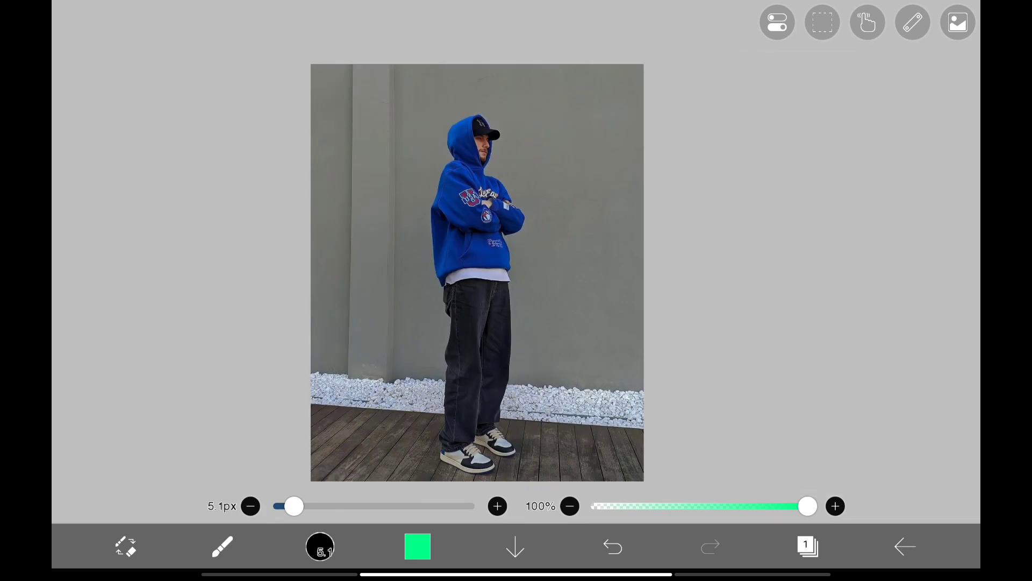
# Step: Place the first curve point on the hoodie edge and set the drawing colour to green
pyautogui.click(320, 548)
pyautogui.scroll(-2, 181, 294)
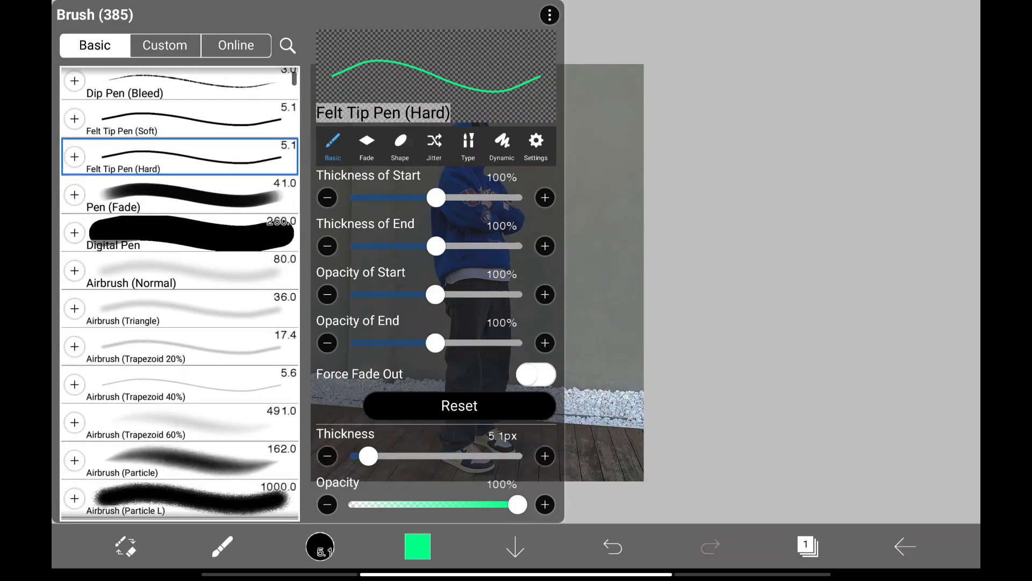
pyautogui.scroll(5, 484, 242)
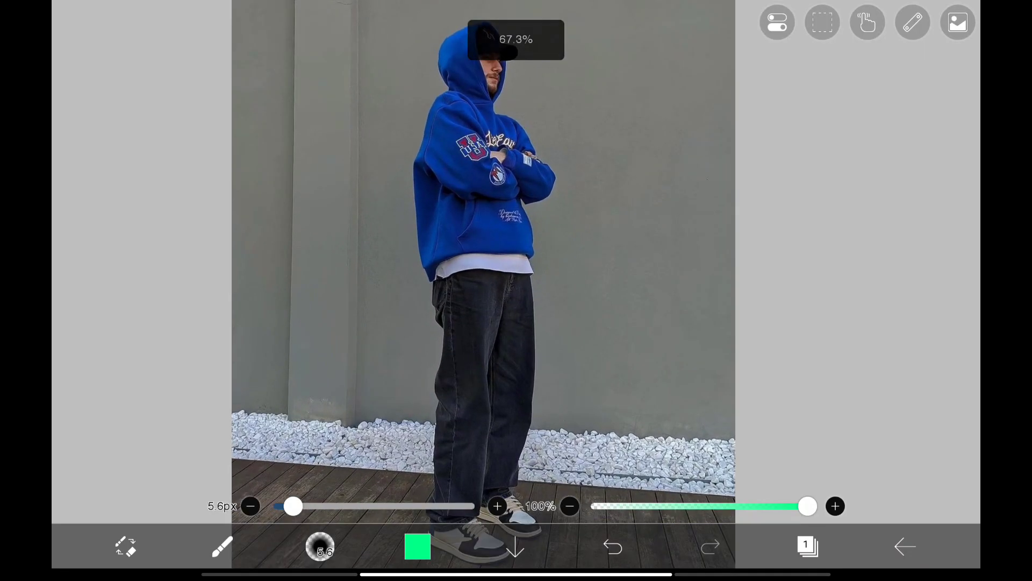
pyautogui.scroll(5, 484, 242)
pyautogui.scroll(5, 484, 242)
pyautogui.scroll(5, 484, 243)
pyautogui.scroll(5, 484, 242)
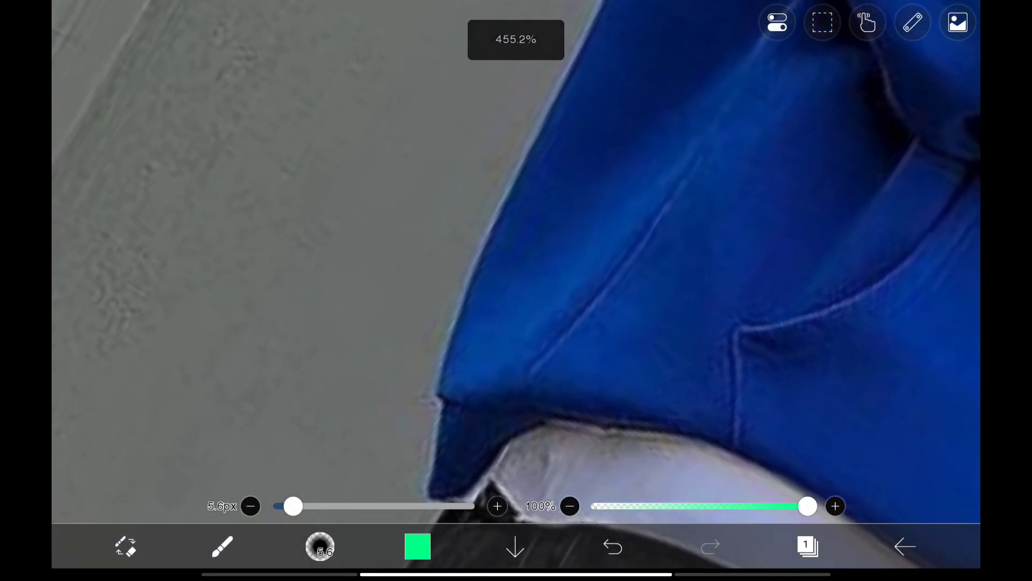
pyautogui.click(388, 393)
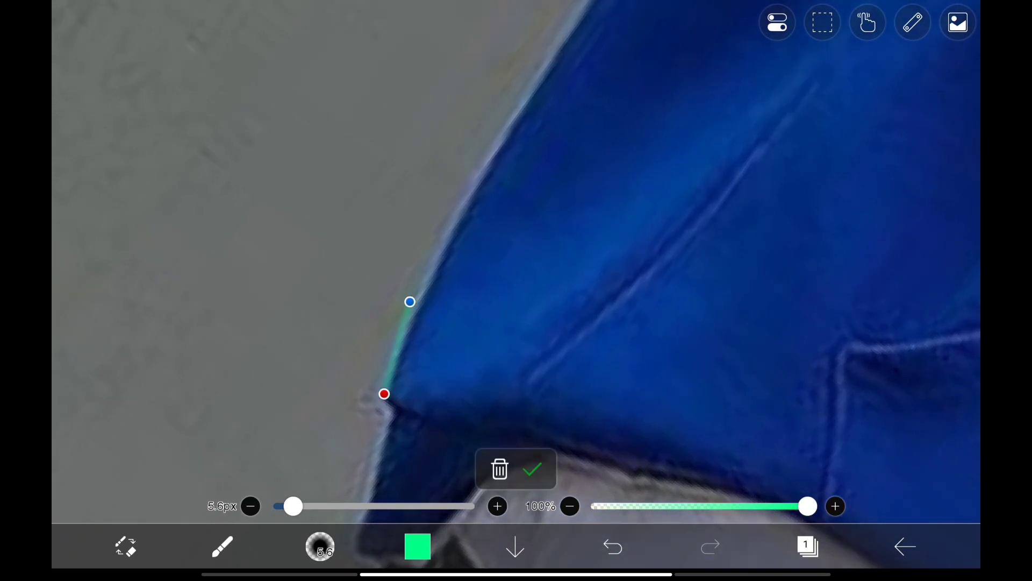
pyautogui.scroll(-5, 484, 243)
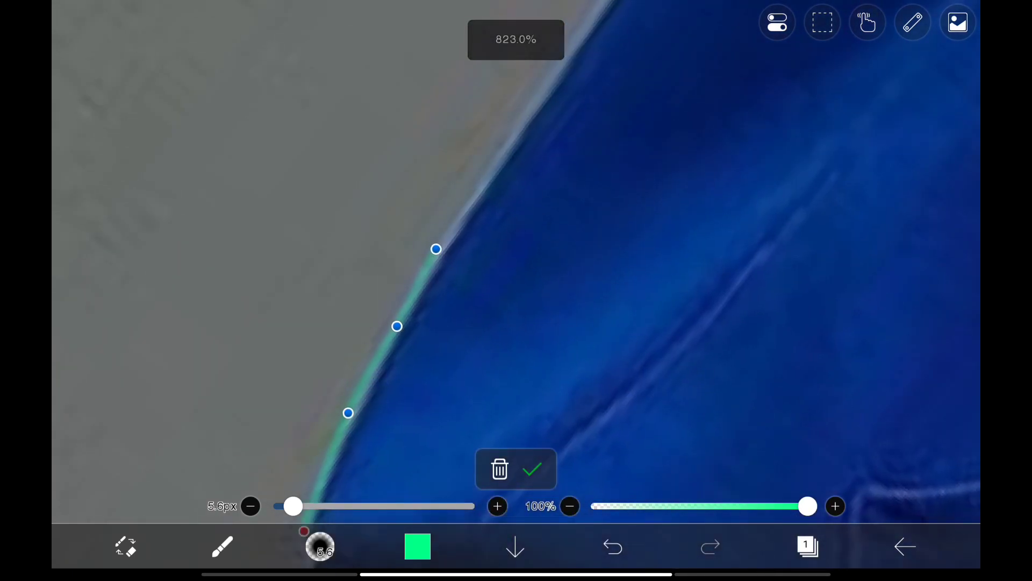
pyautogui.scroll(-5, 484, 242)
pyautogui.click(418, 547)
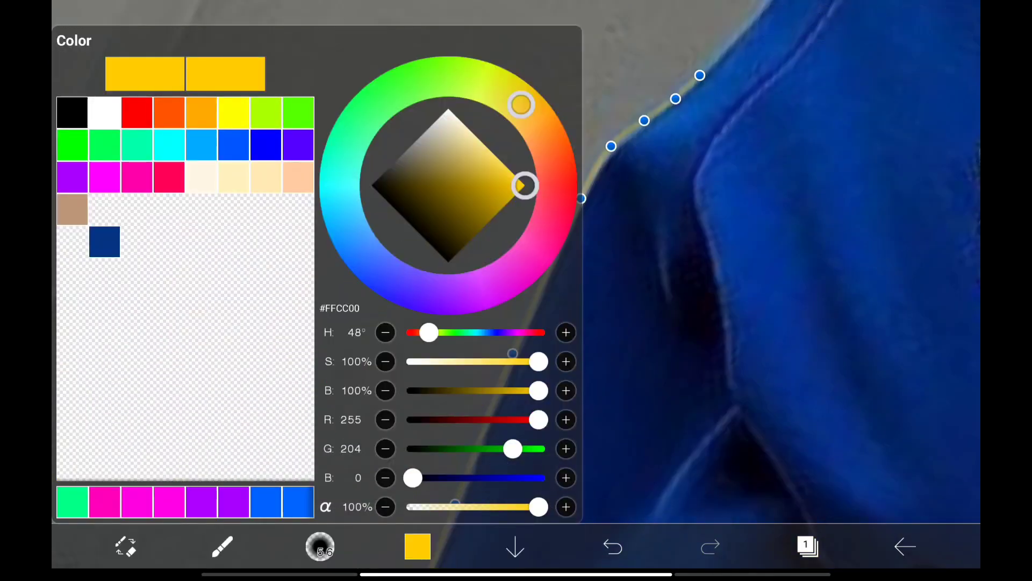
pyautogui.click(546, 234)
pyautogui.click(105, 113)
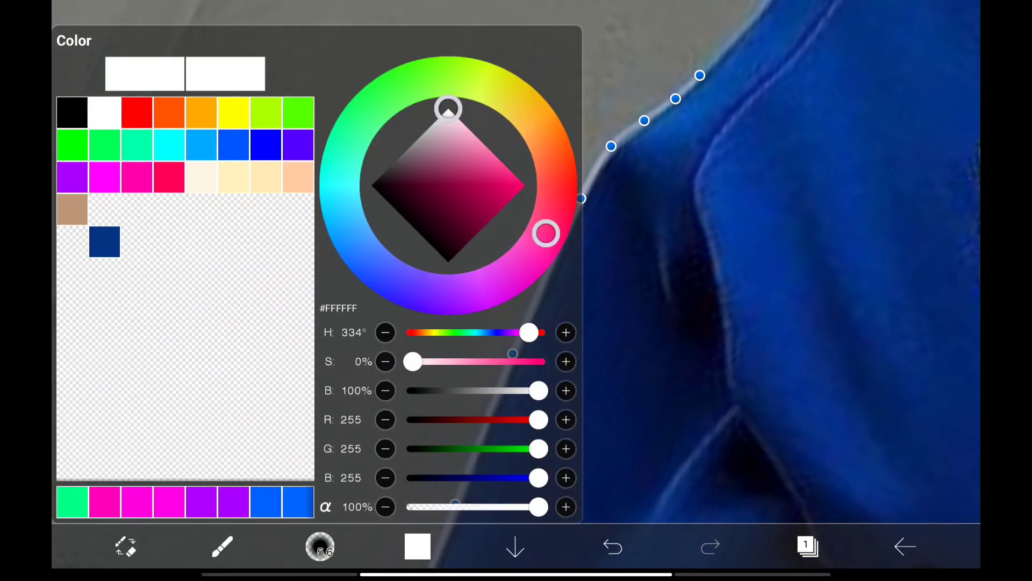
pyautogui.click(72, 145)
pyautogui.click(726, 323)
pyautogui.scroll(5, 516, 242)
# Step: Extend the green line along the hoodie's outer edge across the gaps
pyautogui.moveTo(356, 330); pyautogui.dragTo(556, 174)
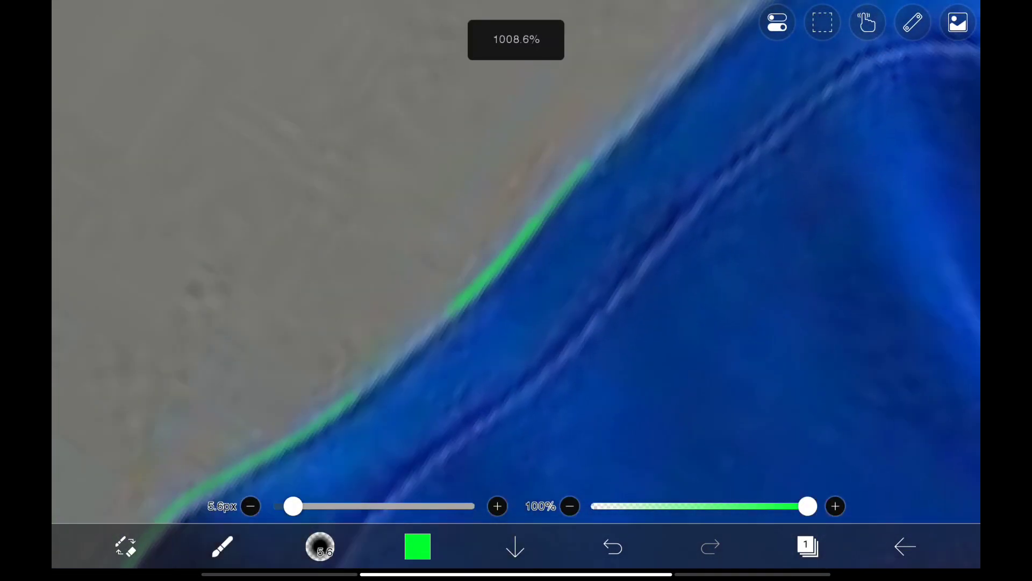
pyautogui.moveTo(516, 258); pyautogui.dragTo(638, 129)
pyautogui.moveTo(637, 186); pyautogui.dragTo(735, 98)
pyautogui.moveTo(678, 169); pyautogui.dragTo(694, 153)
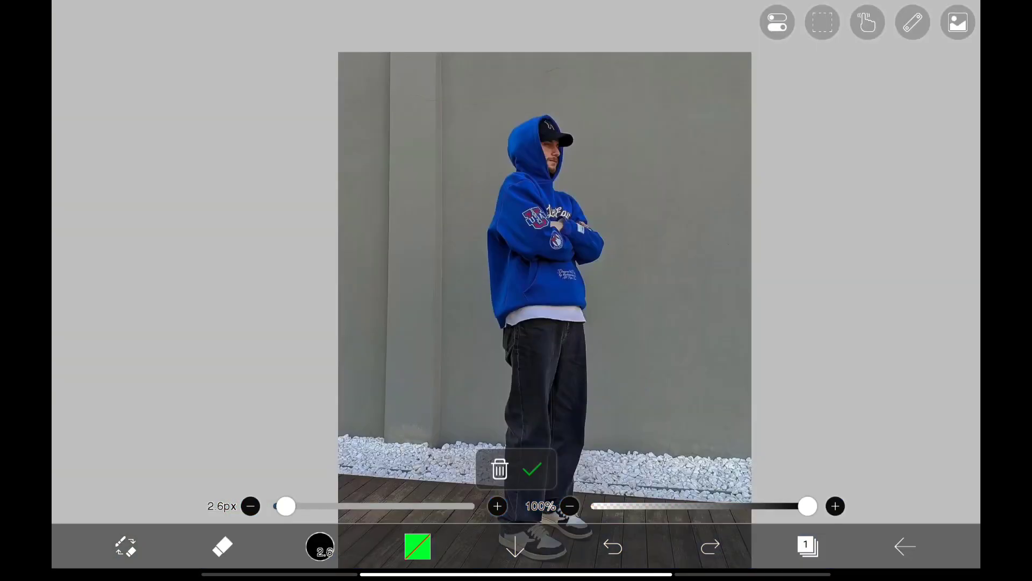
pyautogui.scroll(3, 545, 404)
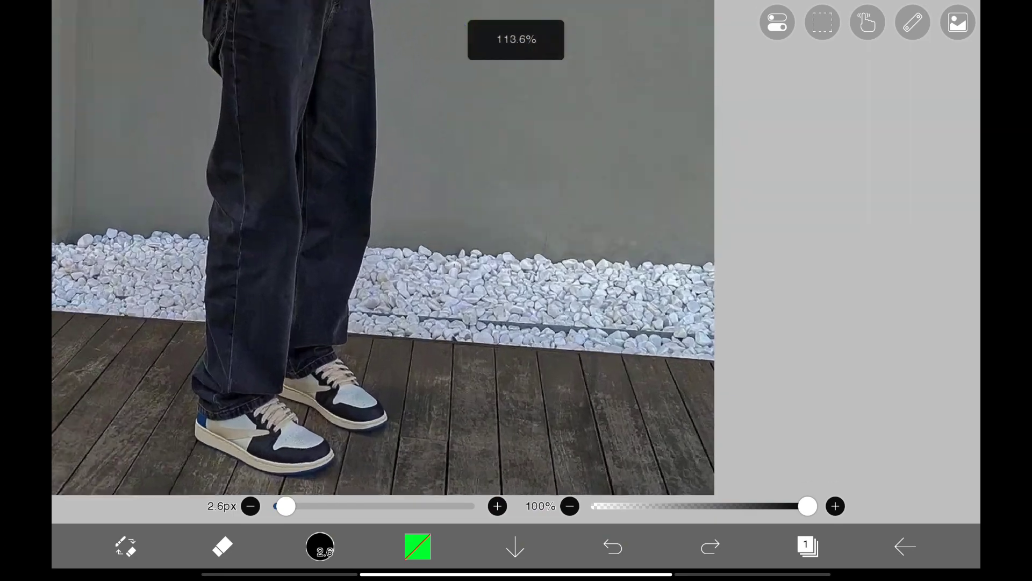
pyautogui.scroll(4, 404, 282)
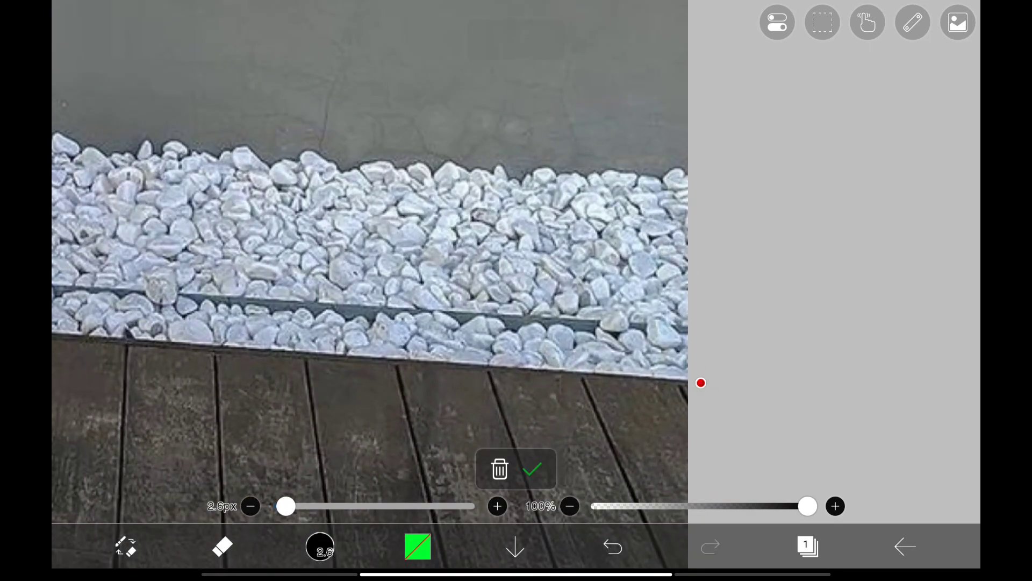
pyautogui.scroll(4, 516, 242)
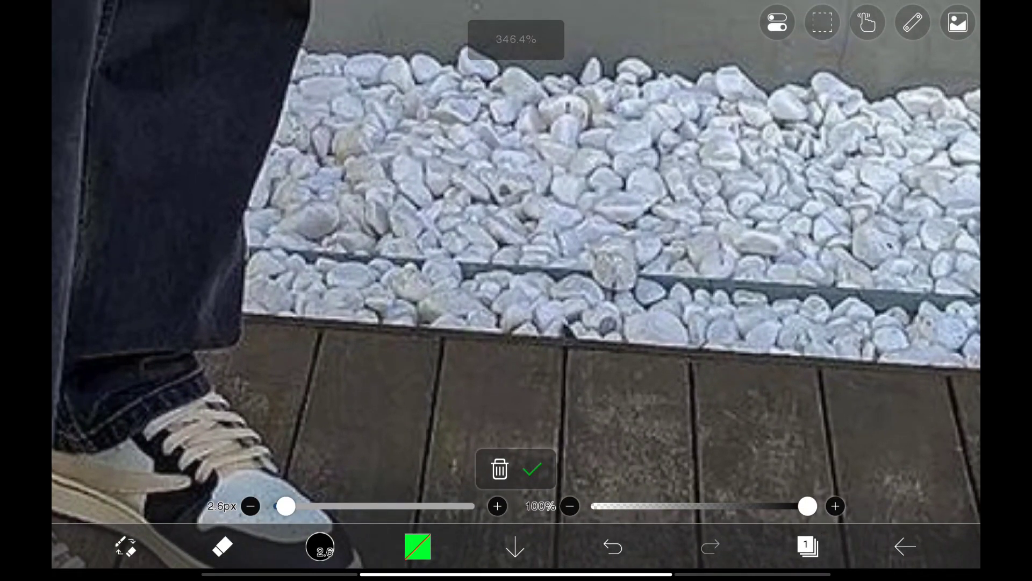
pyautogui.scroll(-3, 516, 242)
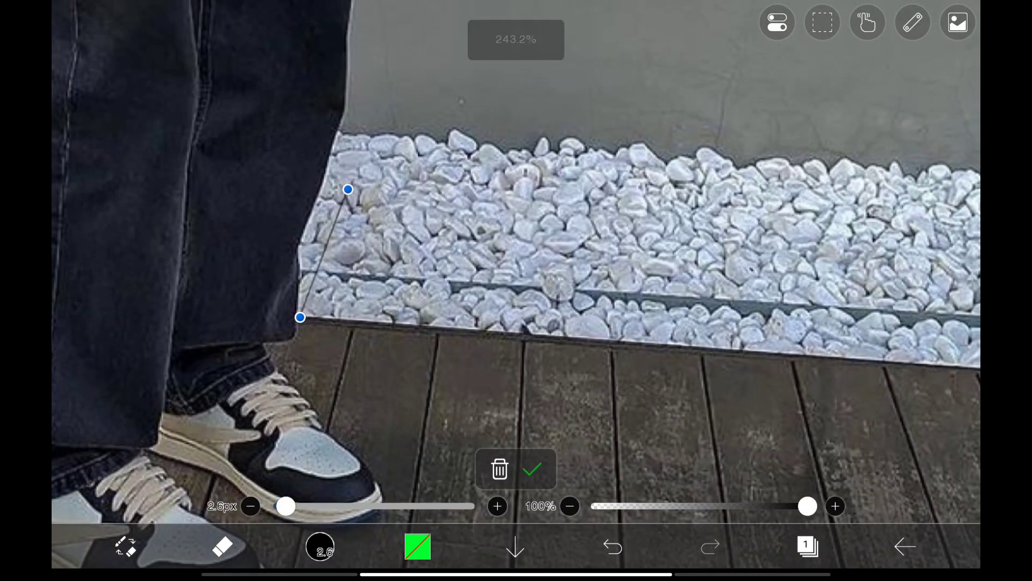
pyautogui.scroll(-4, 516, 242)
pyautogui.scroll(-2, 517, 242)
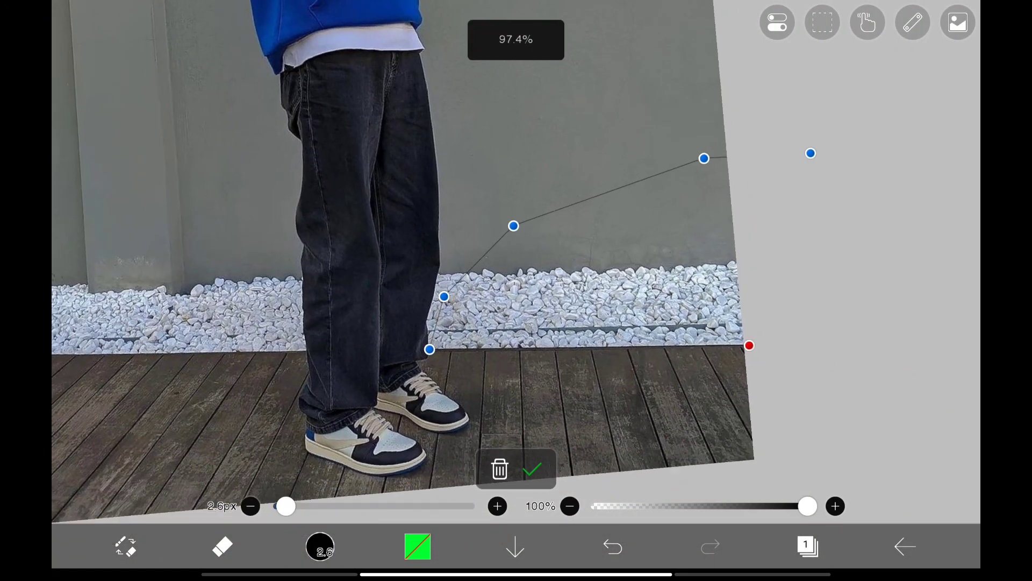
# Step: Enable Fill for the eraser polyline beside the legs and commit it
pyautogui.click(777, 23)
pyautogui.click(949, 409)
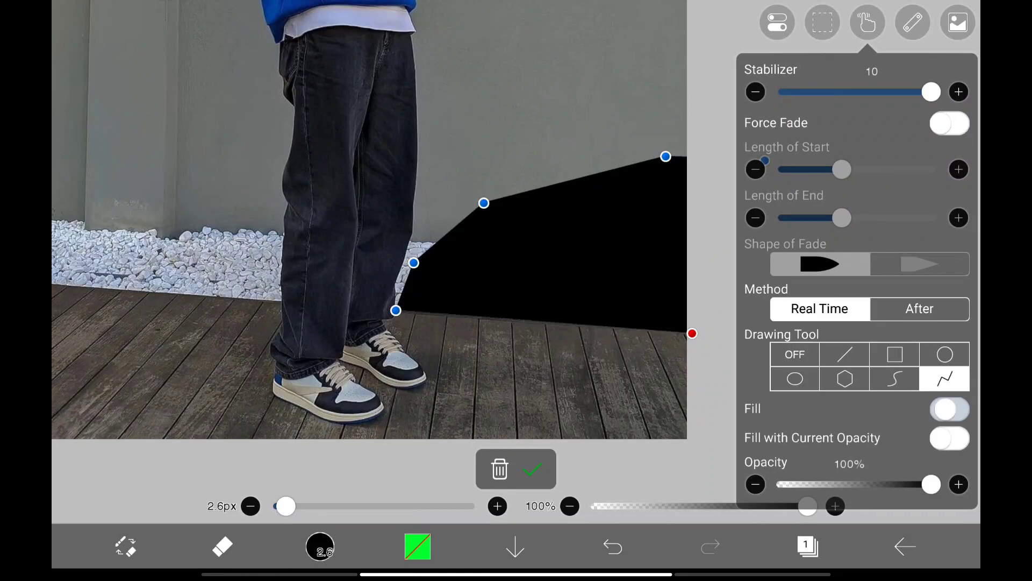
pyautogui.click(533, 469)
# Step: Set the drawing tool to Bézier Curve with Fill turned off
pyautogui.click(778, 22)
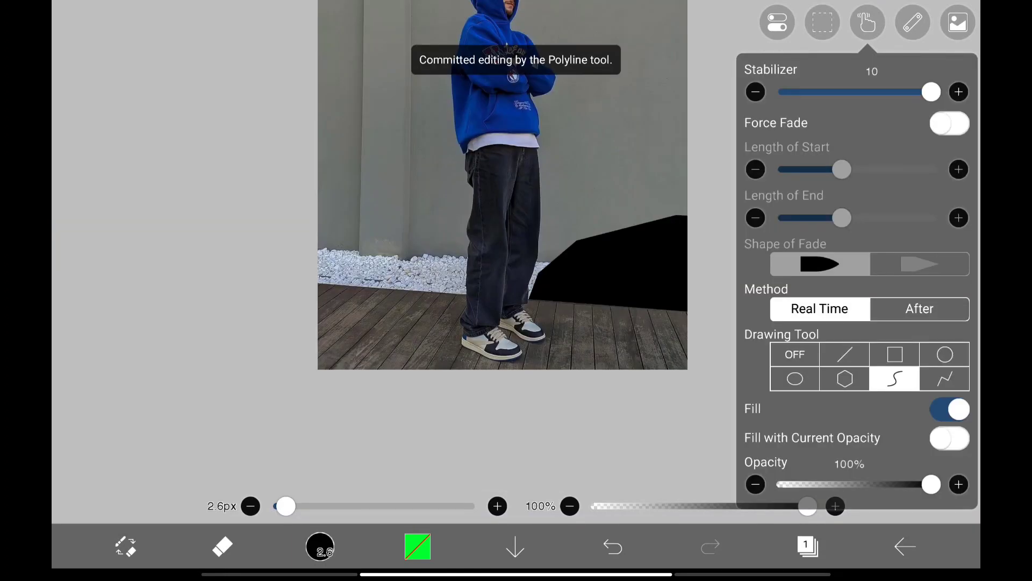
pyautogui.click(949, 410)
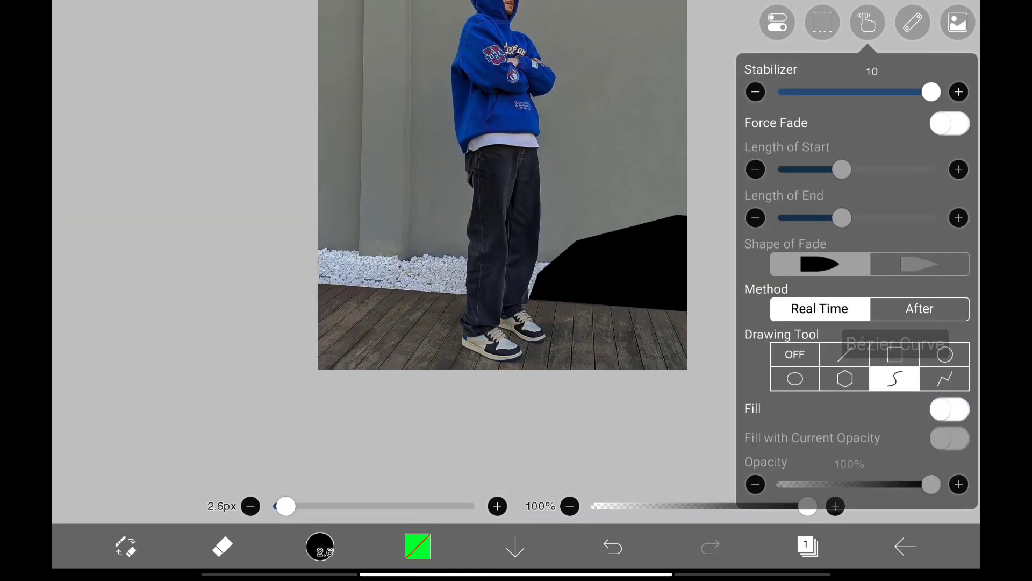
pyautogui.click(484, 403)
pyautogui.scroll(10, 516, 322)
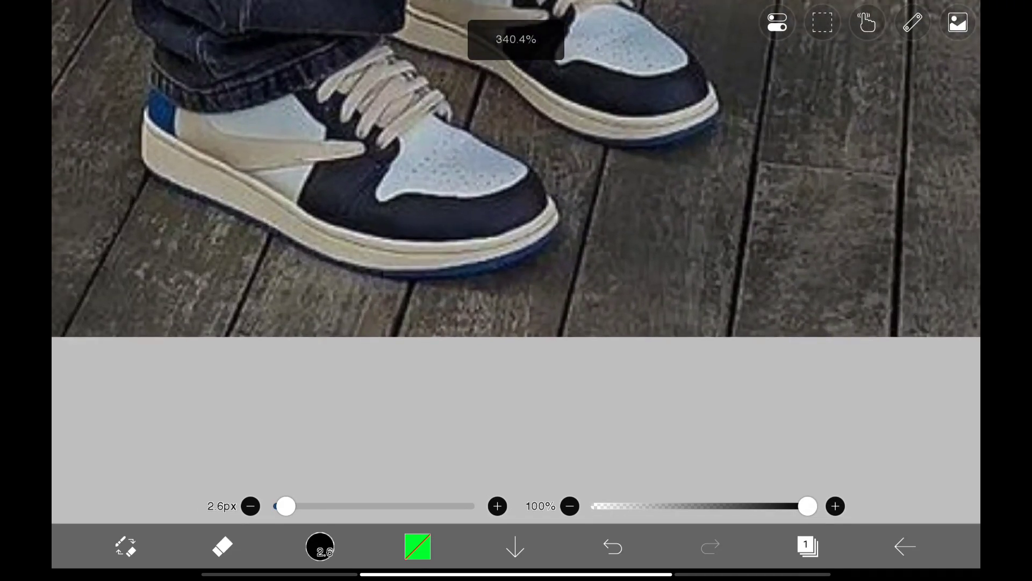
pyautogui.scroll(3, 517, 161)
# Step: Place curve points along and below the shoe edge, briefly checking the layers panel
pyautogui.click(437, 385)
pyautogui.click(808, 547)
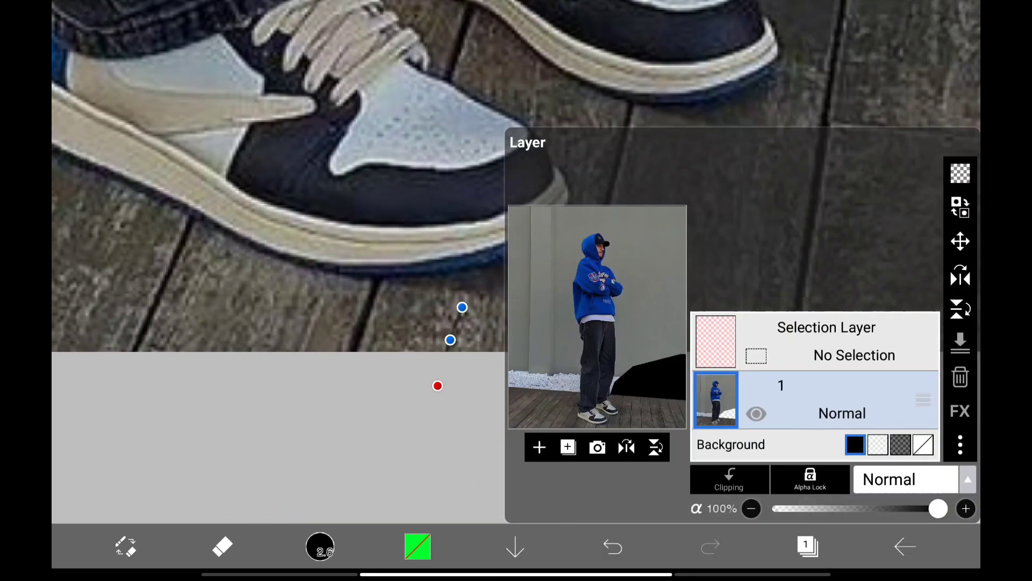
pyautogui.click(418, 547)
pyautogui.click(242, 242)
pyautogui.scroll(5, 452, 323)
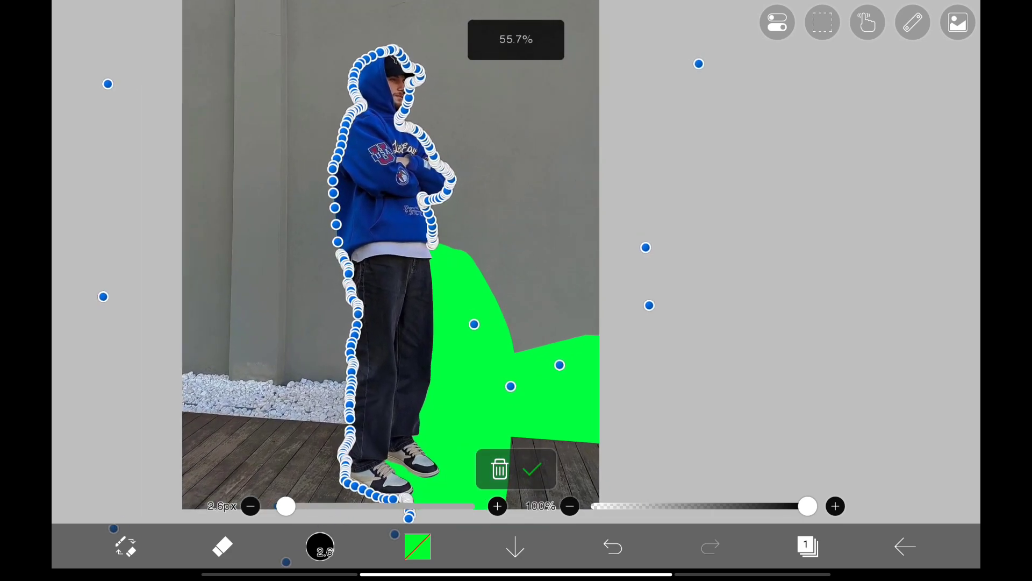
# Step: Enable Fill outside the outlined person and add points covering the deck corner
pyautogui.click(867, 23)
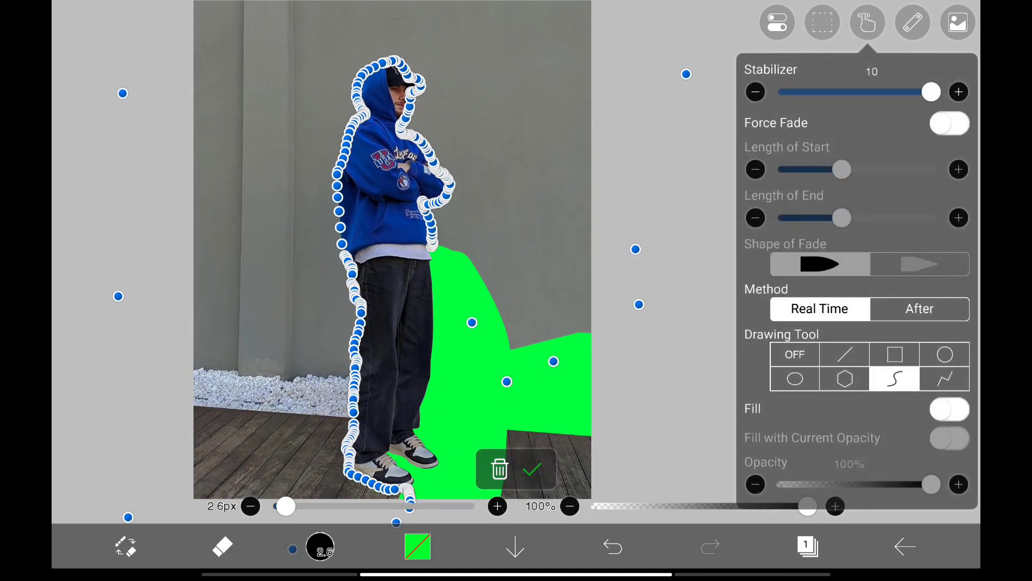
pyautogui.click(950, 409)
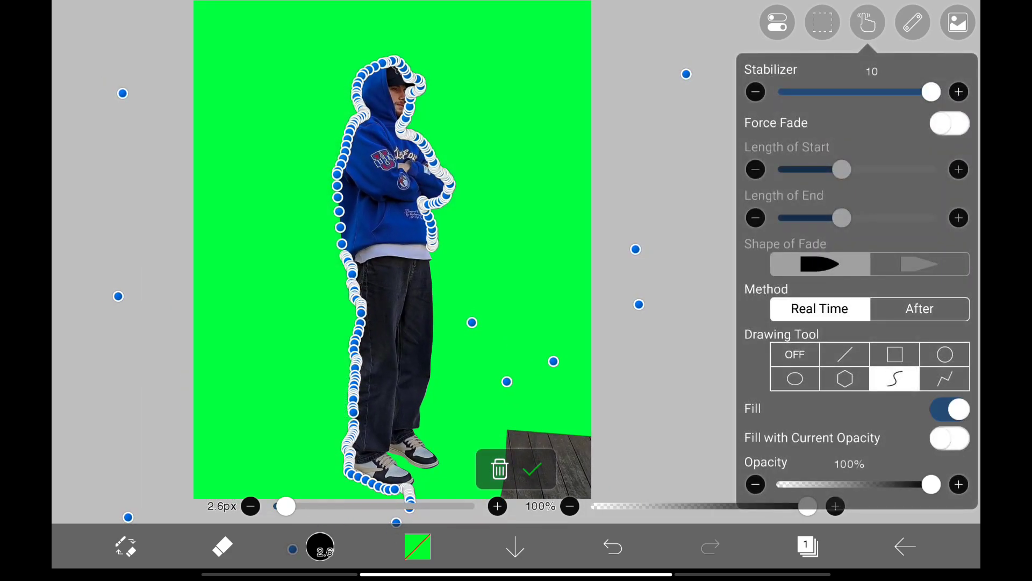
pyautogui.click(867, 22)
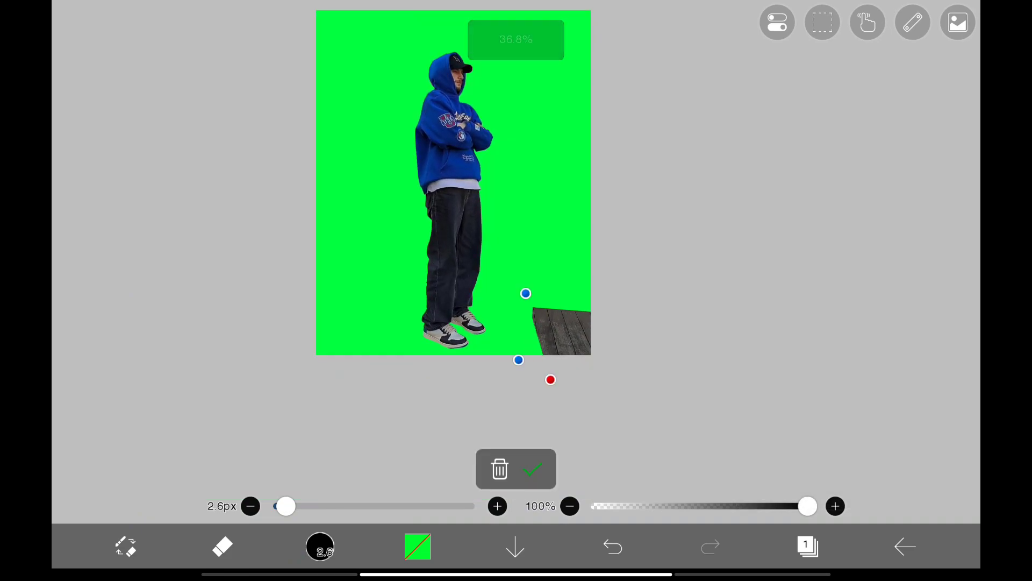
pyautogui.click(578, 270)
pyautogui.click(630, 311)
# Step: Commit the erase around the person and open the layers panel
pyautogui.click(537, 469)
pyautogui.scroll(5, 452, 242)
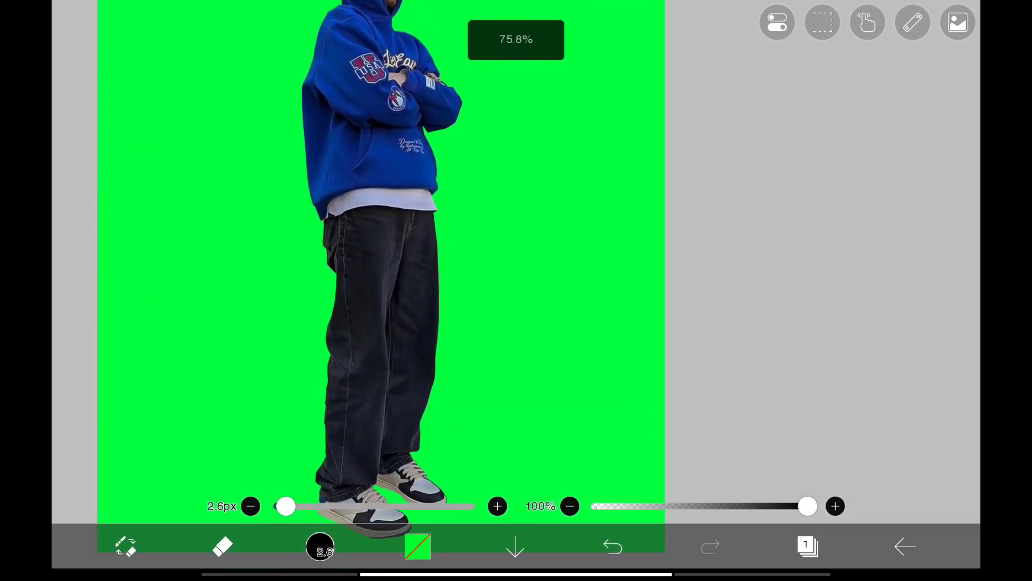
pyautogui.scroll(-5, 516, 282)
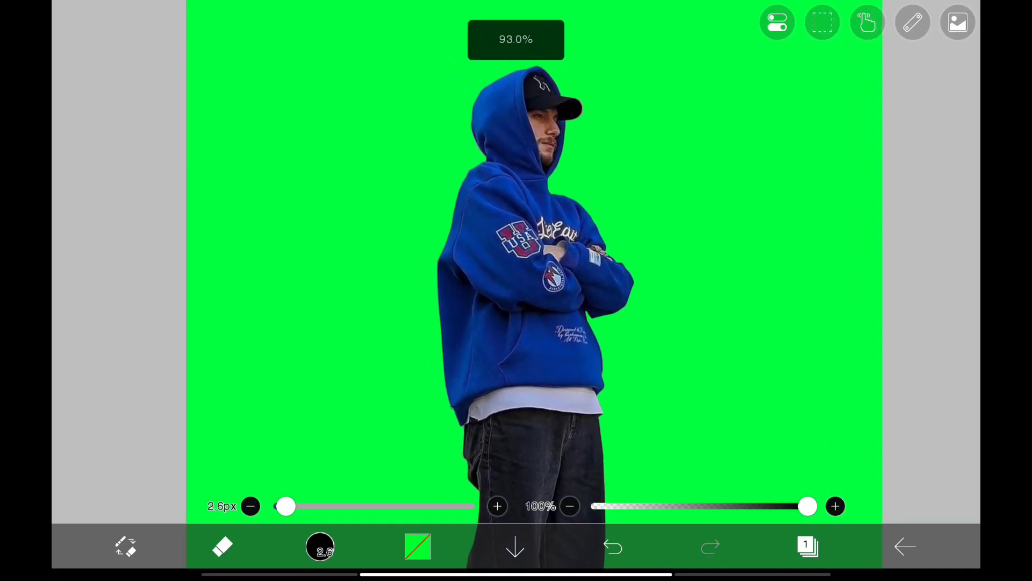
pyautogui.scroll(3, 516, 282)
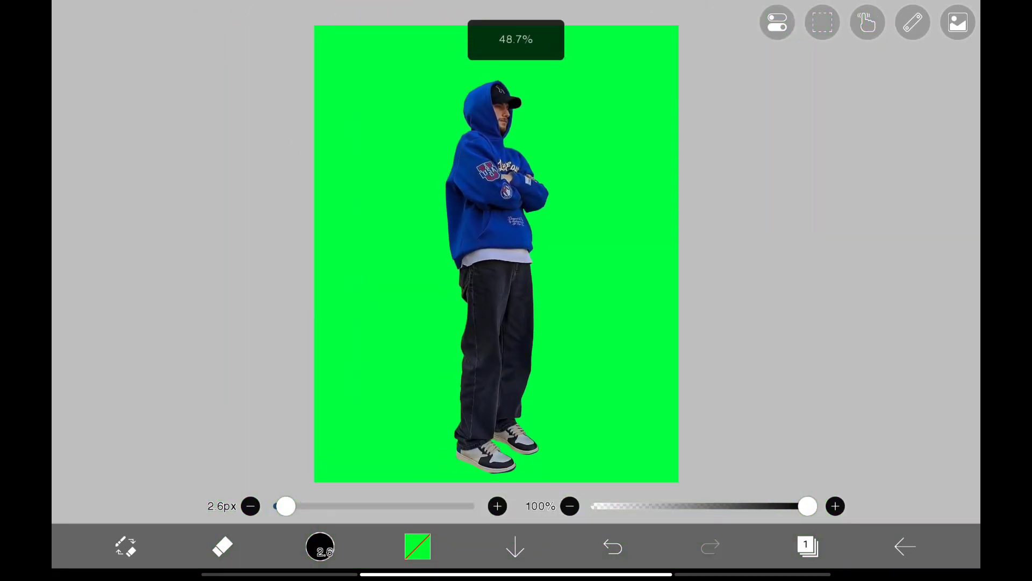
pyautogui.scroll(1, 473, 259)
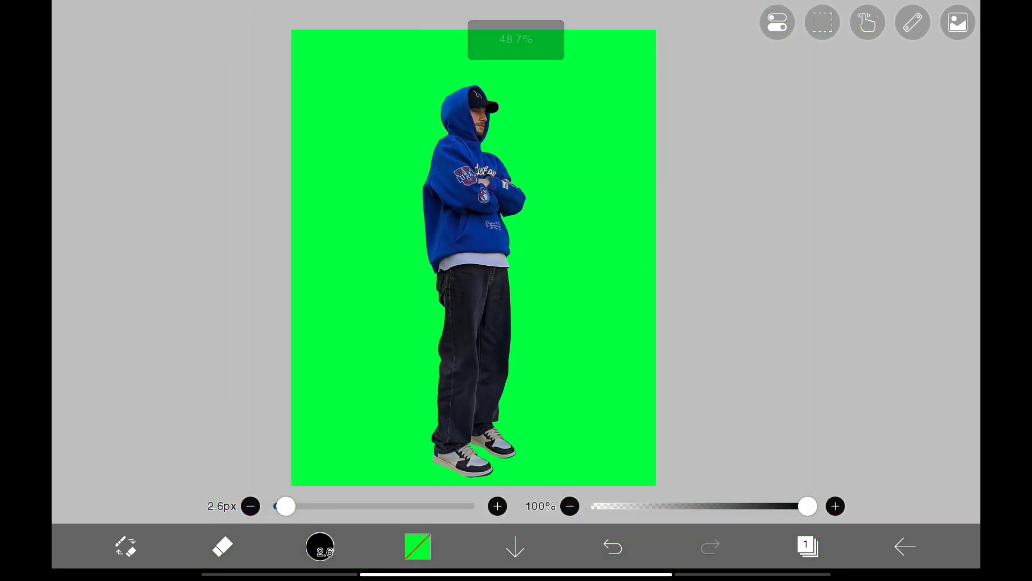
pyautogui.scroll(2, 517, 282)
pyautogui.scroll(-4, 517, 283)
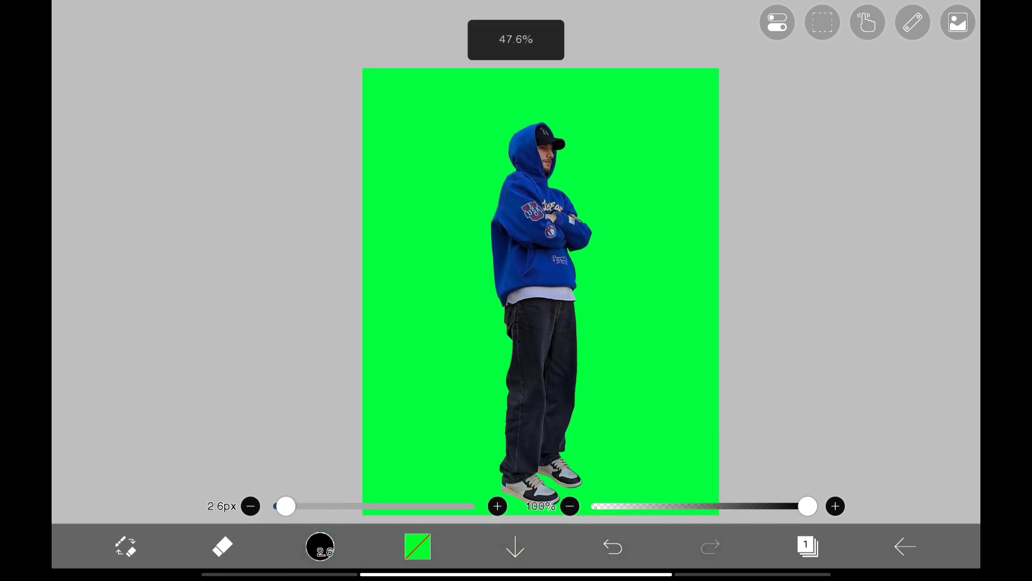
pyautogui.click(807, 547)
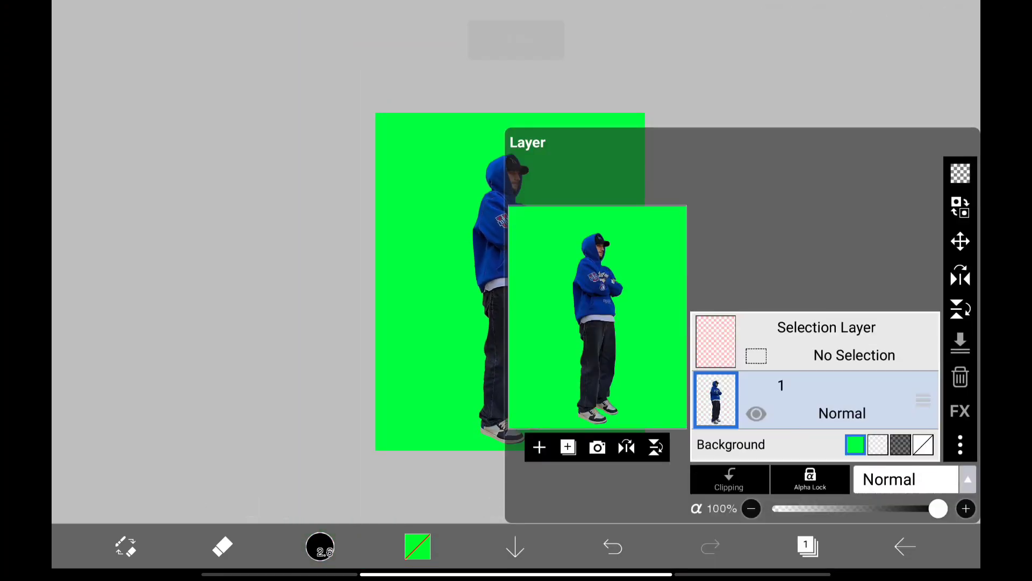